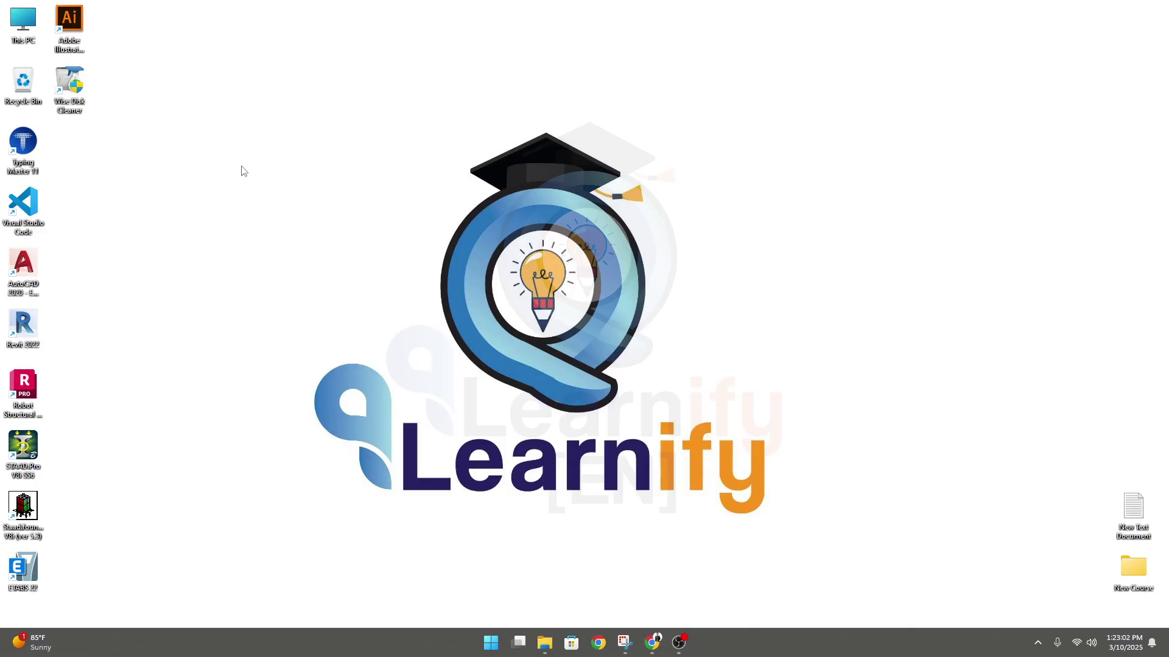
Go from the desktop's Display settings to the Graphics page listing per-app preferences
{"action": "right_click", "coordinate": [262, 165]}
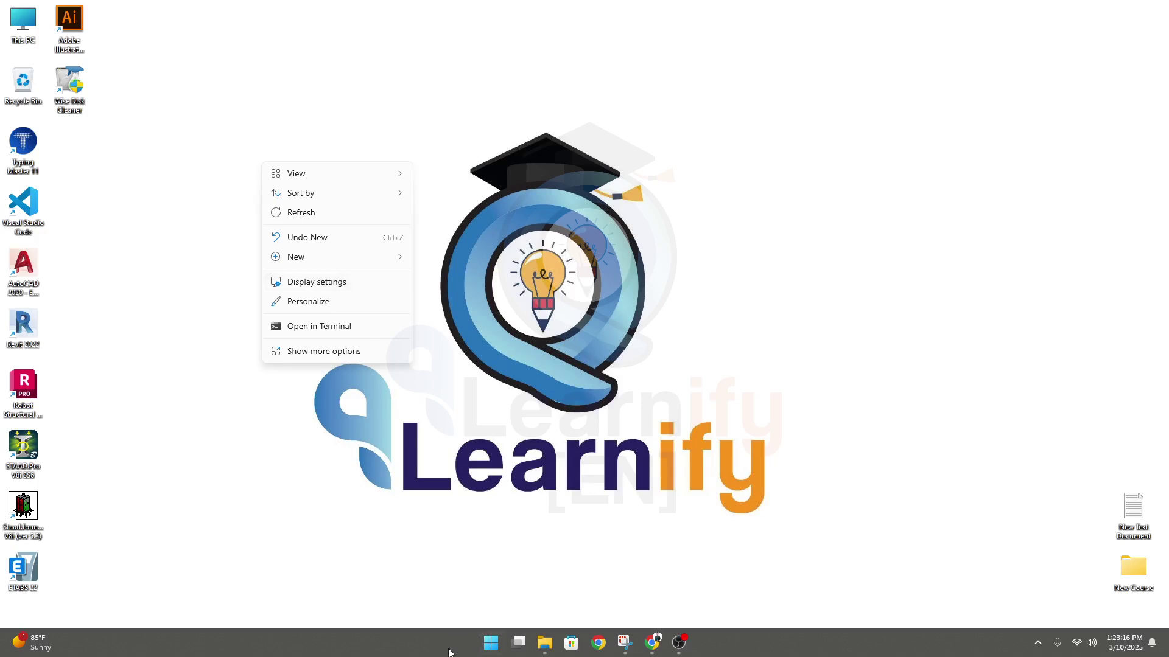
{"action": "left_click", "coordinate": [311, 283]}
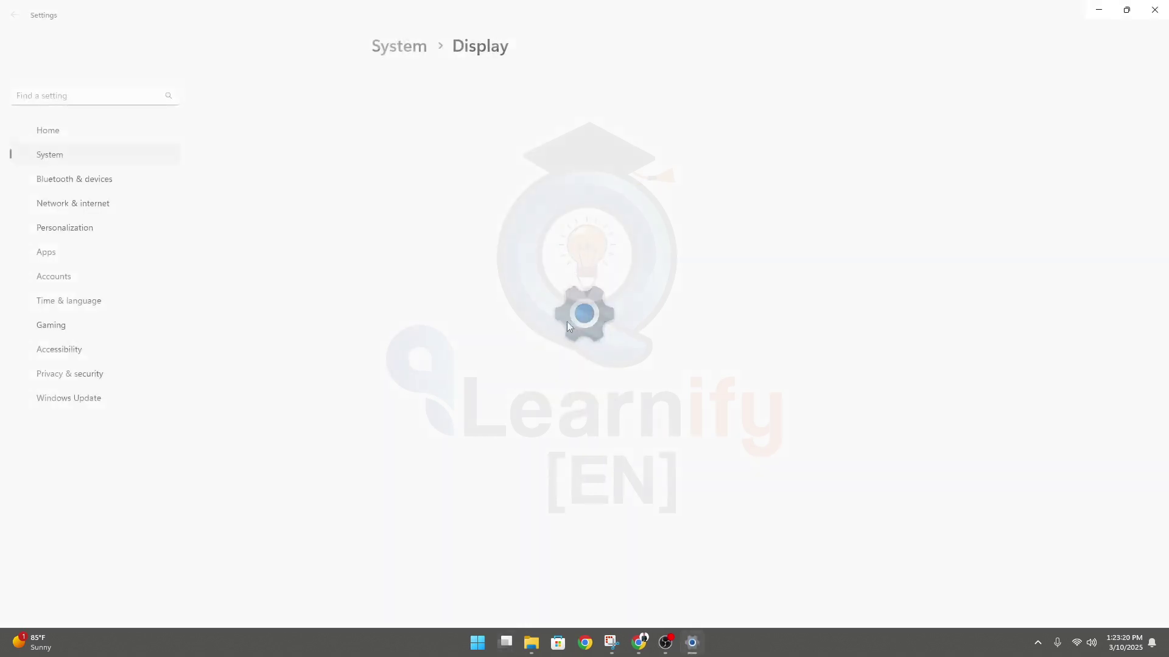
{"action": "scroll", "coordinate": [334, 397], "scroll_direction": "down", "scroll_amount": 3}
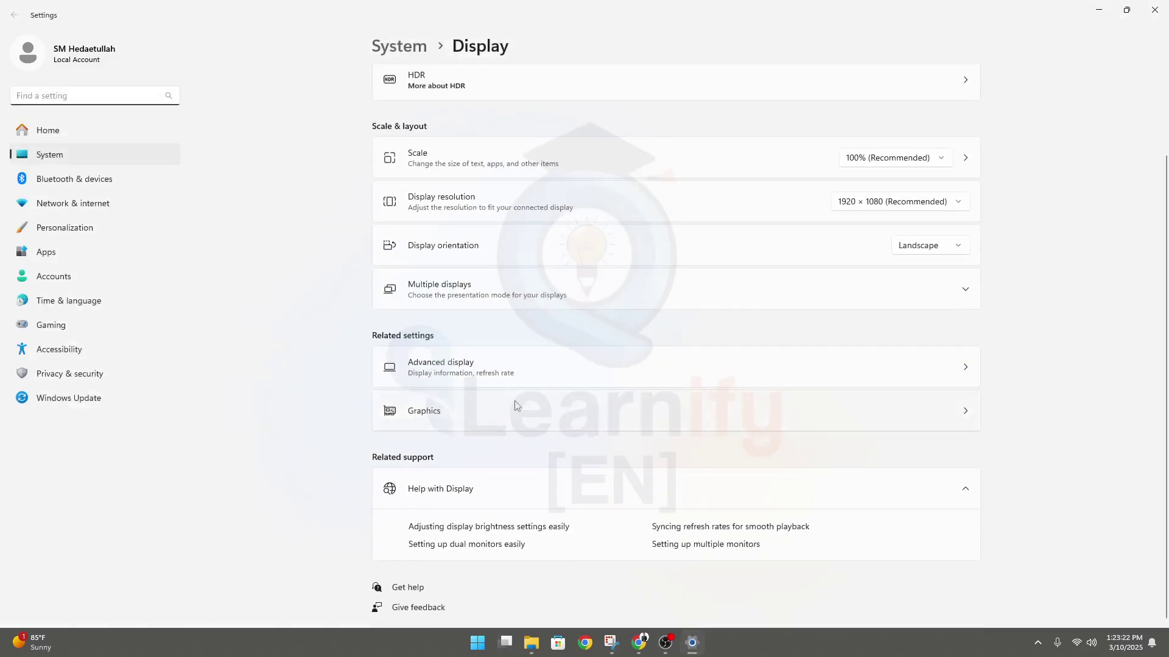
{"action": "left_click", "coordinate": [485, 417]}
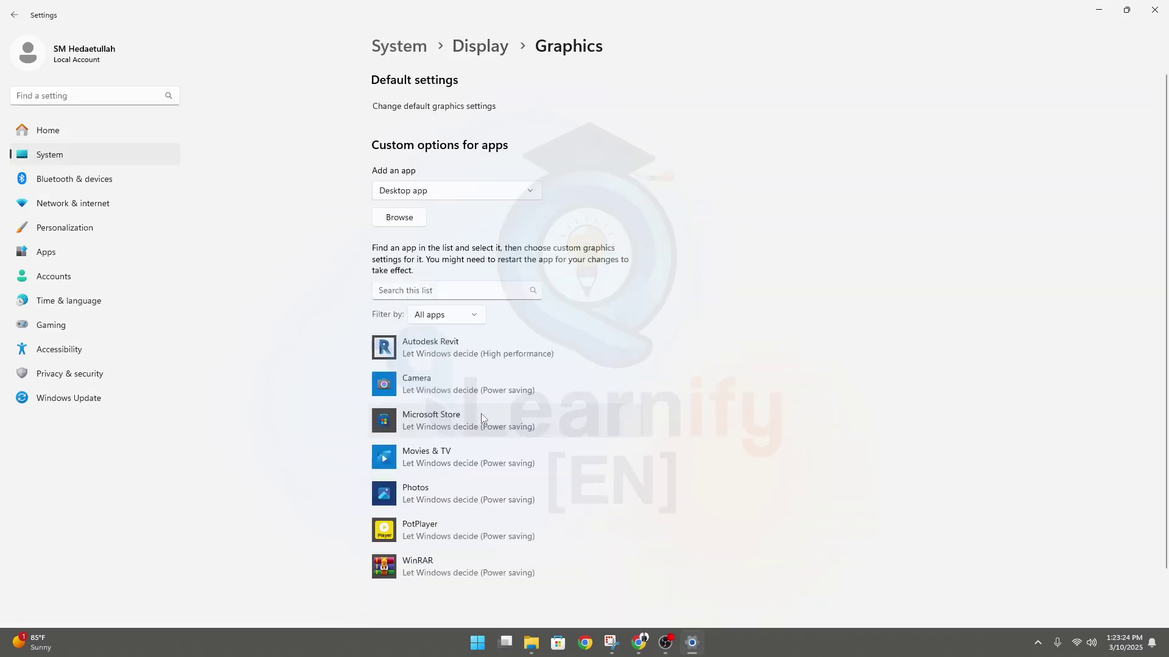
{"action": "scroll", "coordinate": [651, 426], "scroll_direction": "down", "scroll_amount": 1}
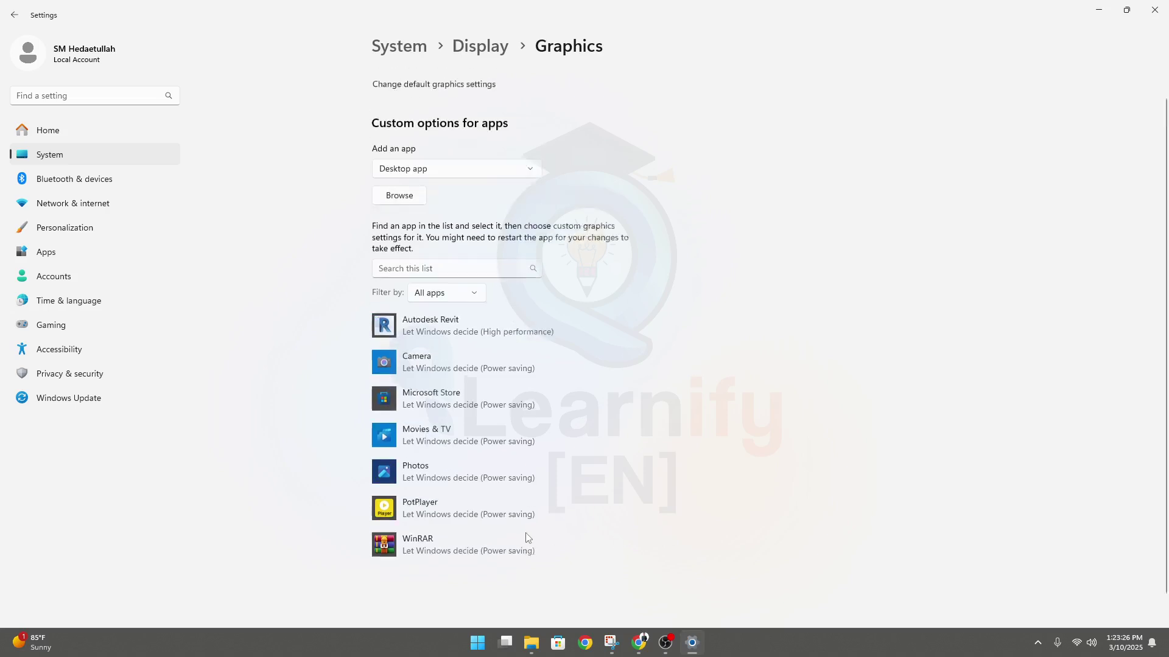
{"action": "scroll", "coordinate": [528, 538], "scroll_direction": "up", "scroll_amount": 1}
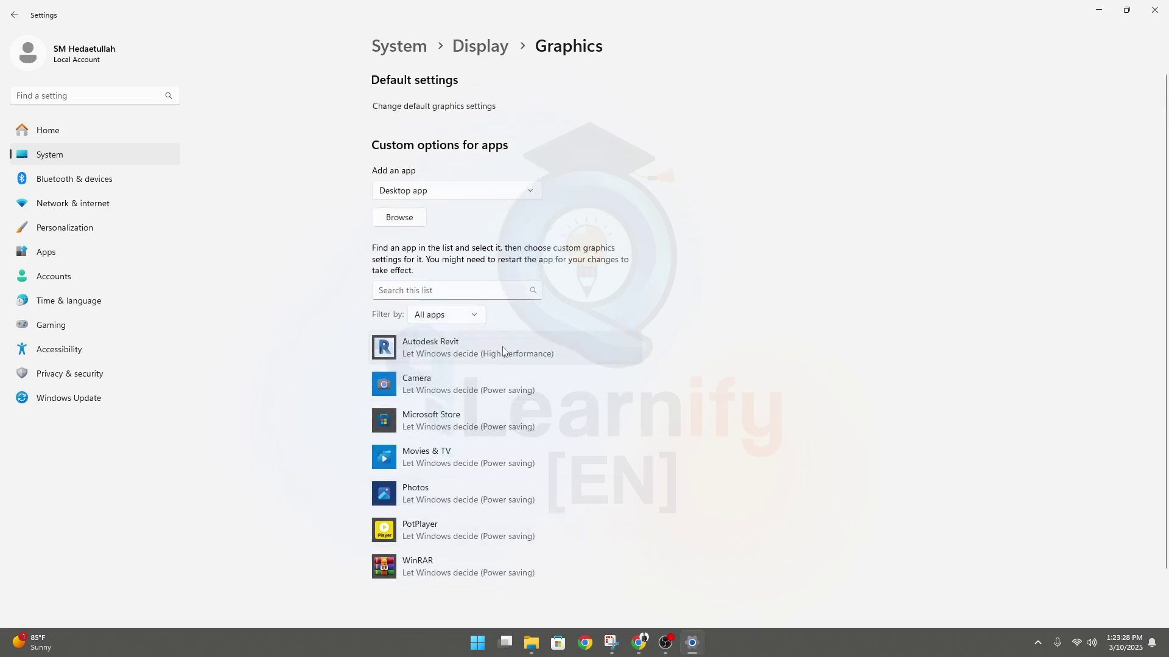
{"action": "scroll", "coordinate": [508, 374], "scroll_direction": "down", "scroll_amount": 3}
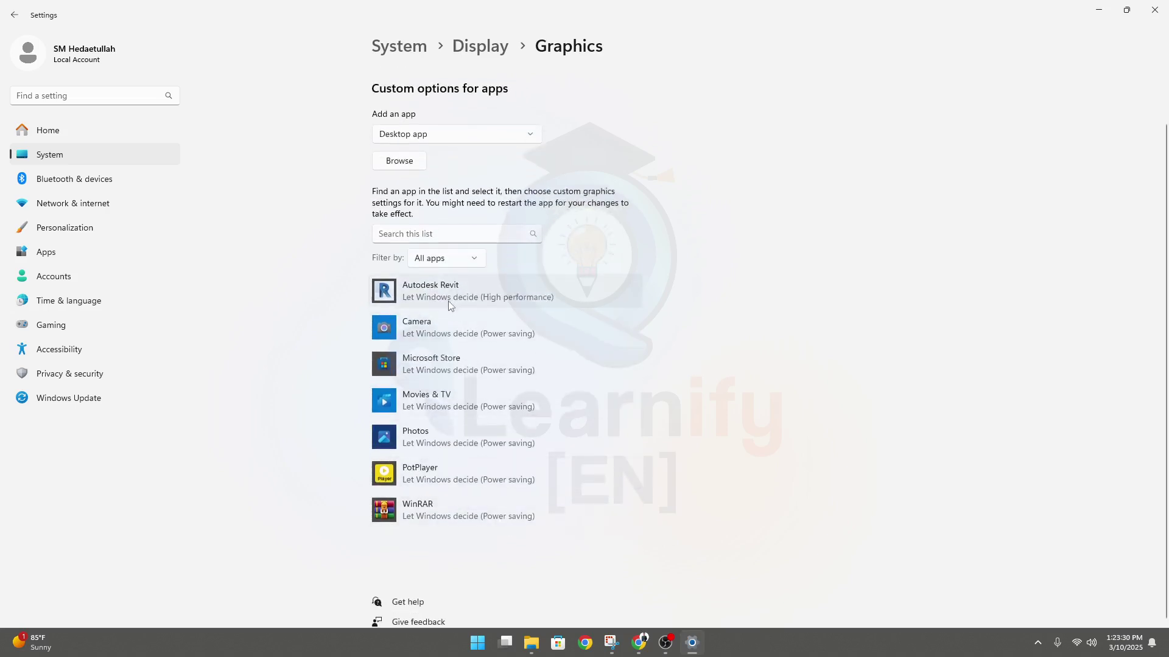
{"action": "scroll", "coordinate": [496, 296], "scroll_direction": "up", "scroll_amount": 2}
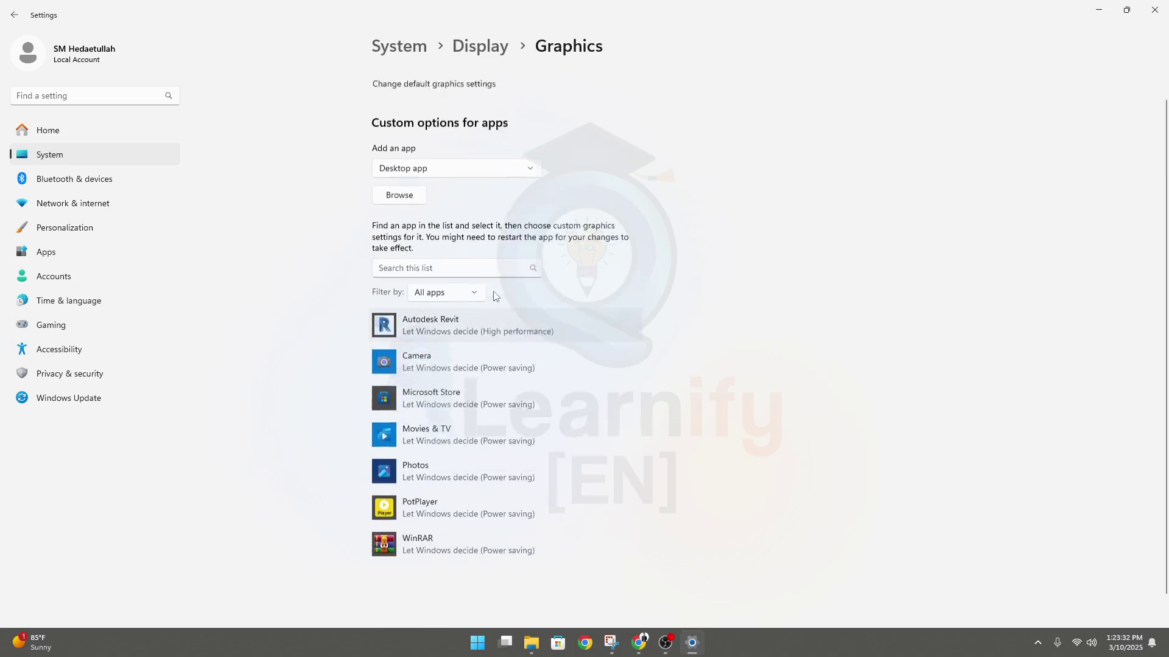
{"action": "scroll", "coordinate": [496, 297], "scroll_direction": "up", "scroll_amount": 1}
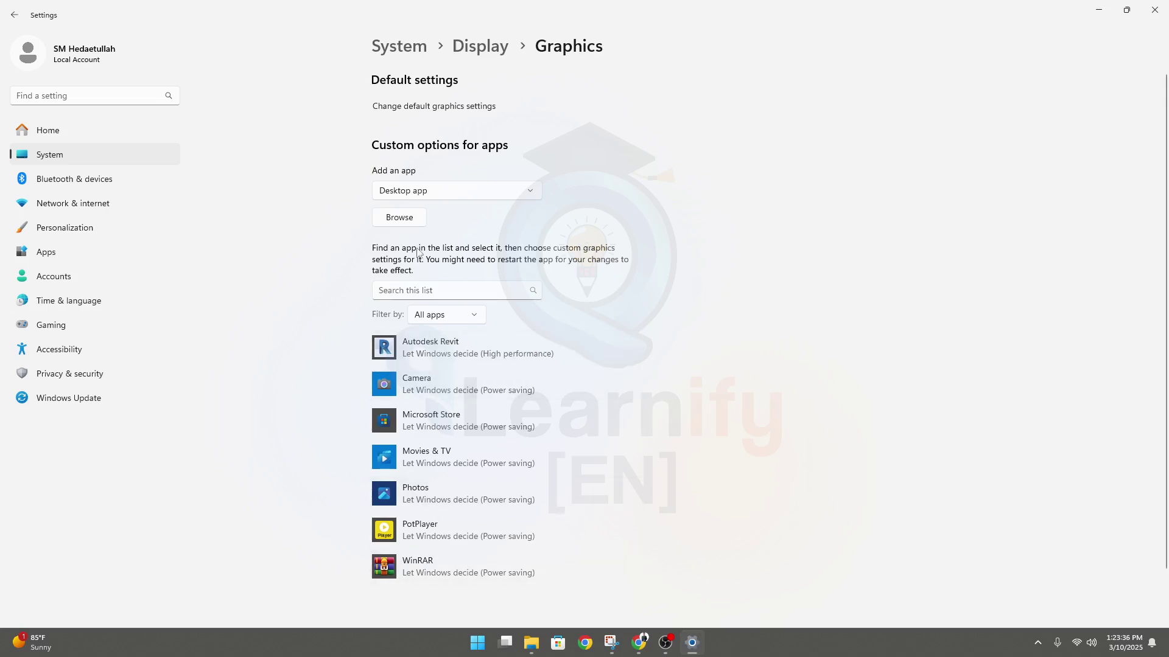
Open the Browse file chooser, close it without adding an app, and minimize Settings
{"action": "left_click", "coordinate": [401, 224]}
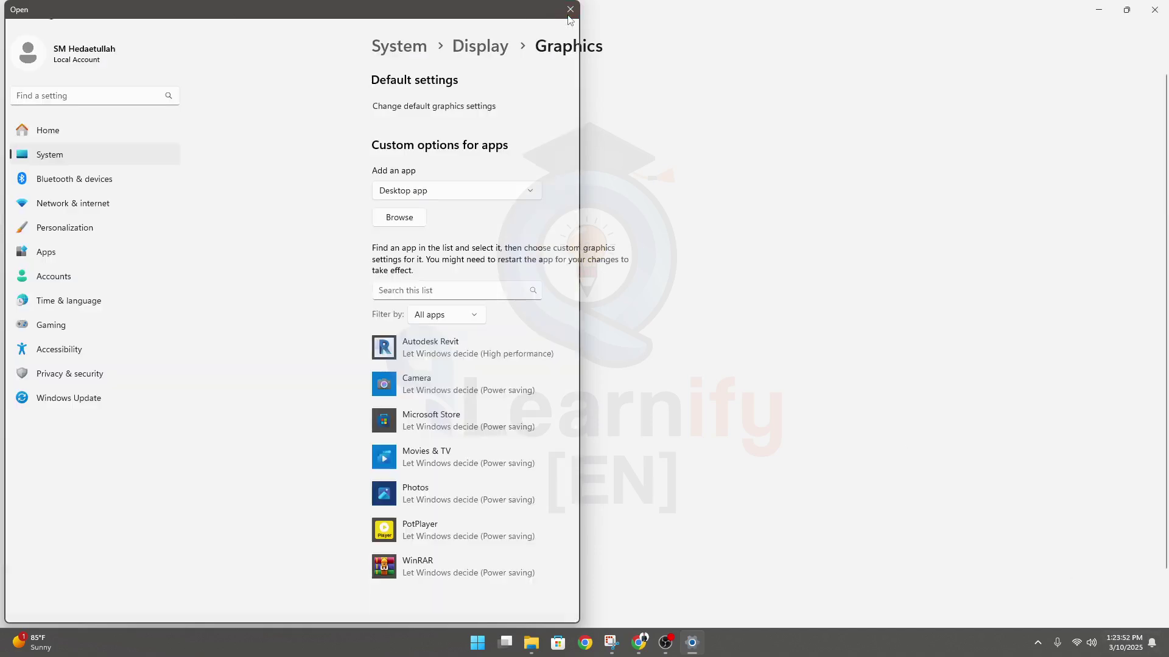
{"action": "left_click", "coordinate": [569, 11]}
{"action": "left_click", "coordinate": [1098, 9]}
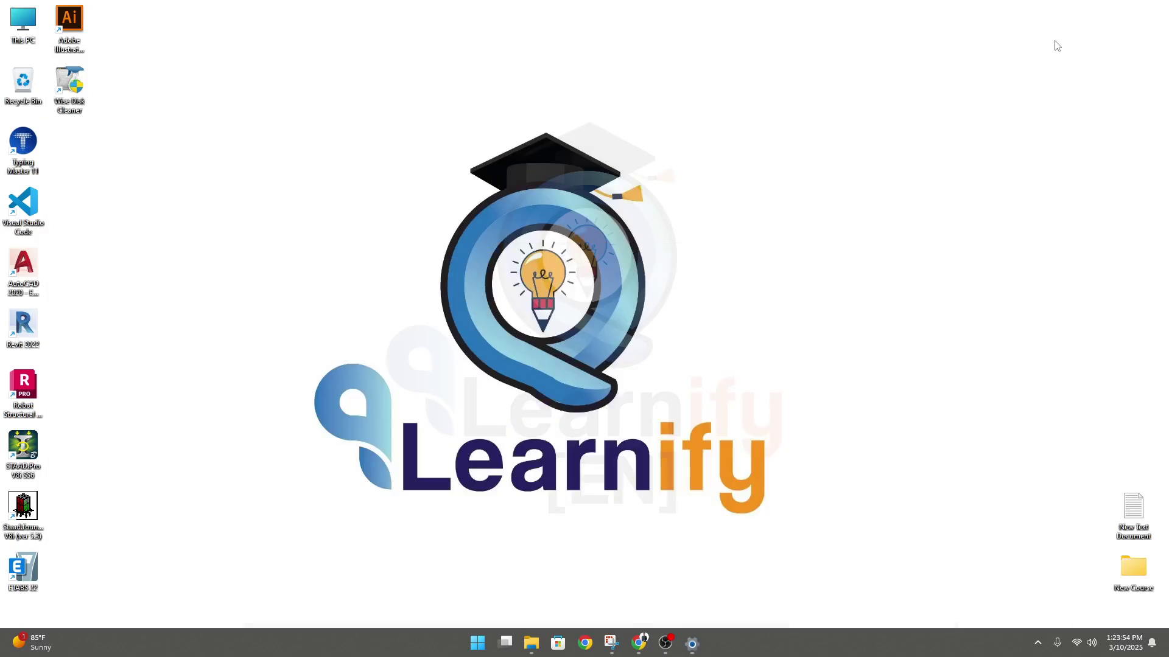
Open the AutoCAD 2020 install folder from the desktop shortcut, maximized
{"action": "right_click", "coordinate": [23, 272]}
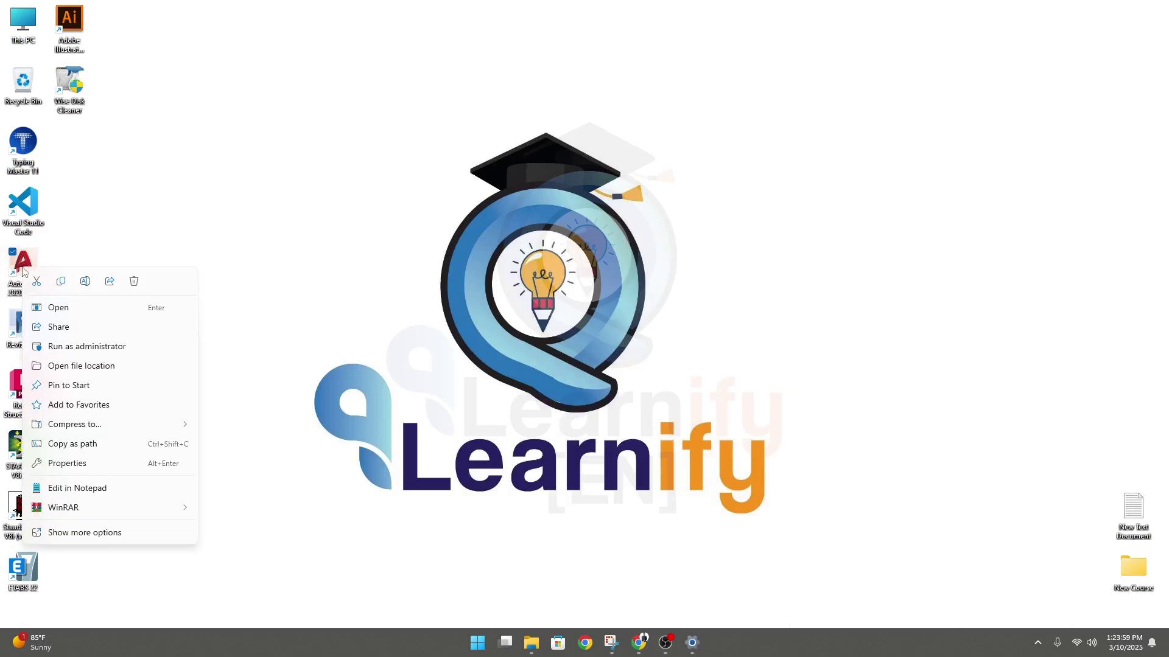
{"action": "left_click", "coordinate": [99, 372]}
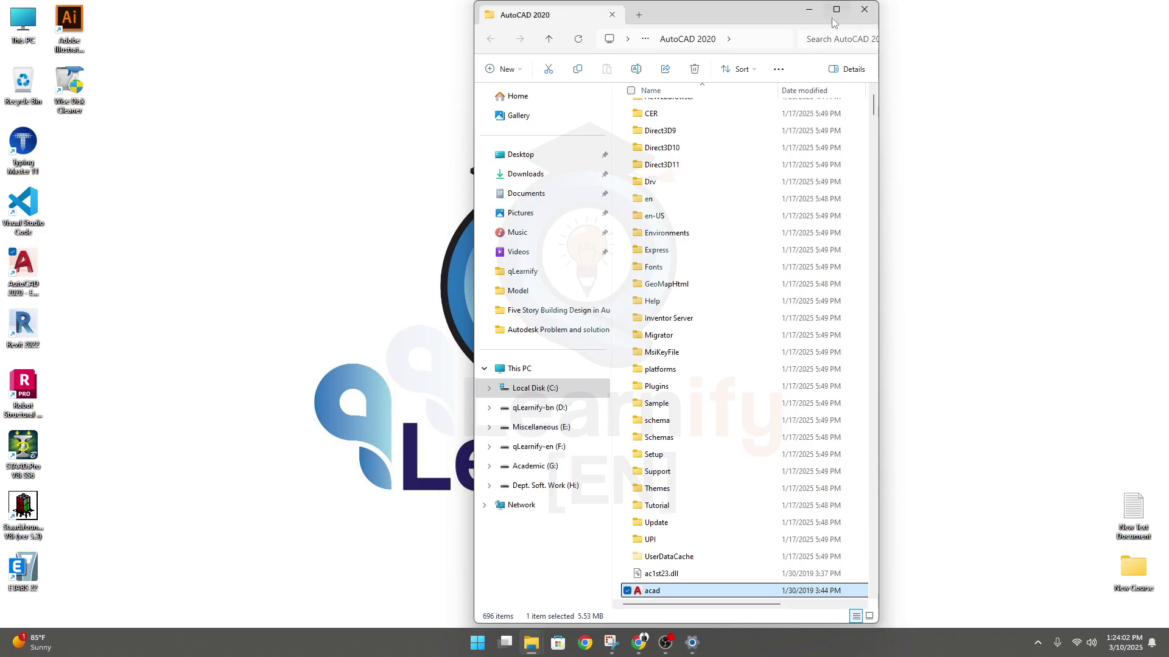
{"action": "left_click", "coordinate": [839, 20]}
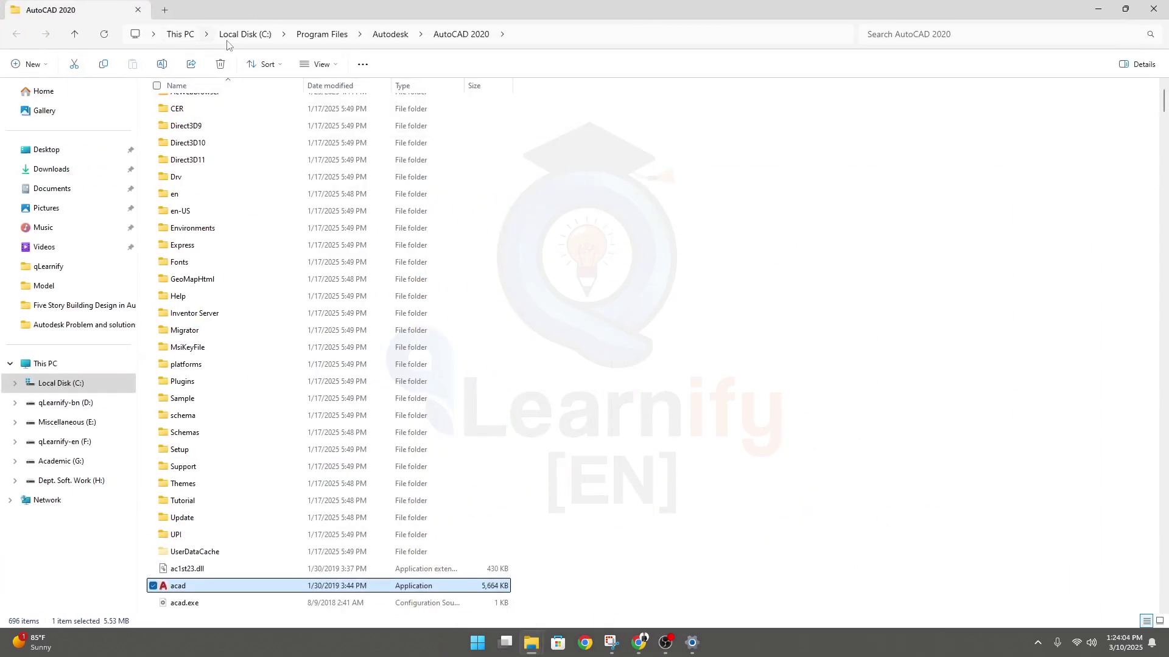
Copy the AutoCAD 2020 folder path from the address bar and minimize File Explorer
{"action": "left_click", "coordinate": [575, 32]}
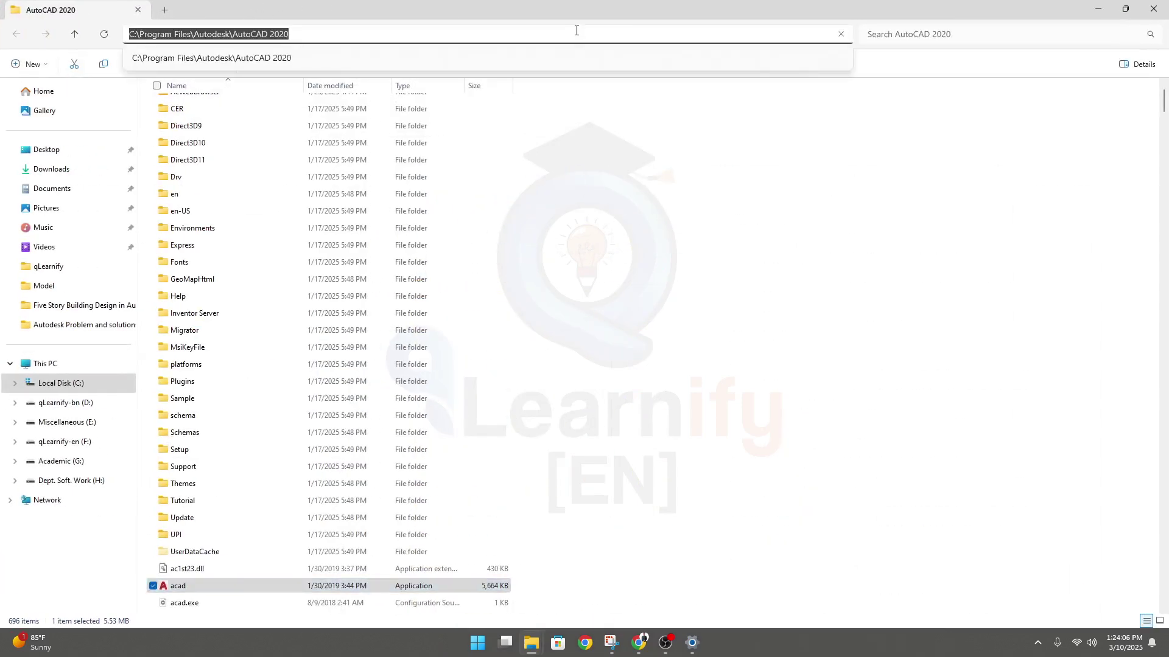
{"action": "left_click_drag", "start_coordinate": [577, 31], "coordinate": [145, 41]}
{"action": "right_click", "coordinate": [177, 32]}
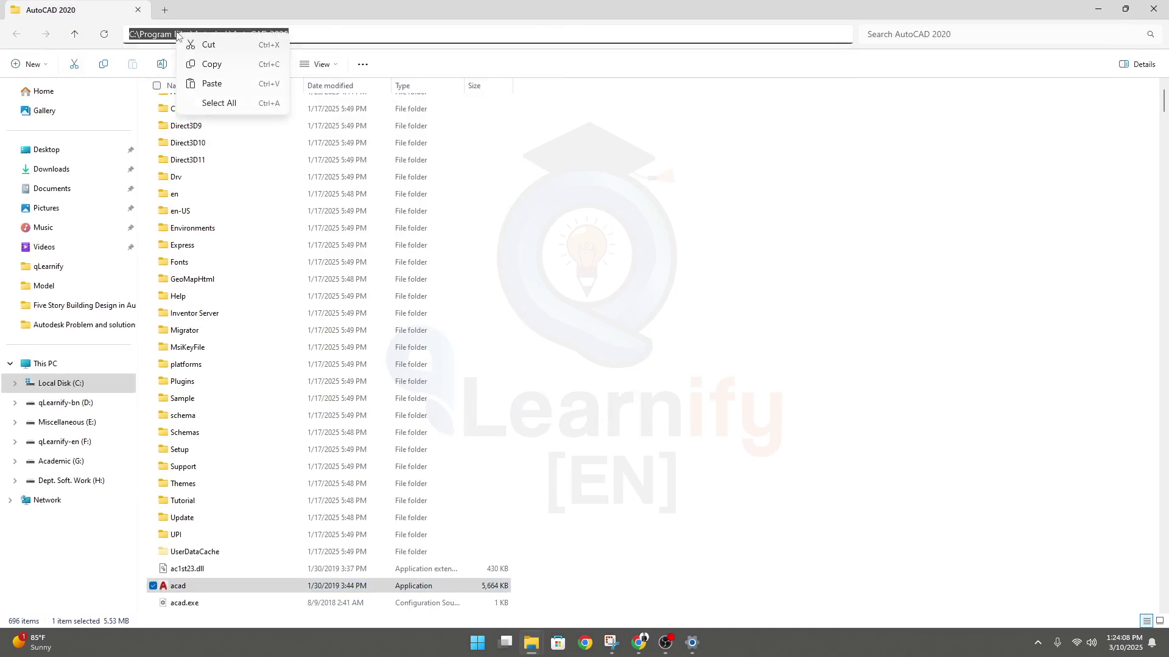
{"action": "left_click", "coordinate": [210, 63]}
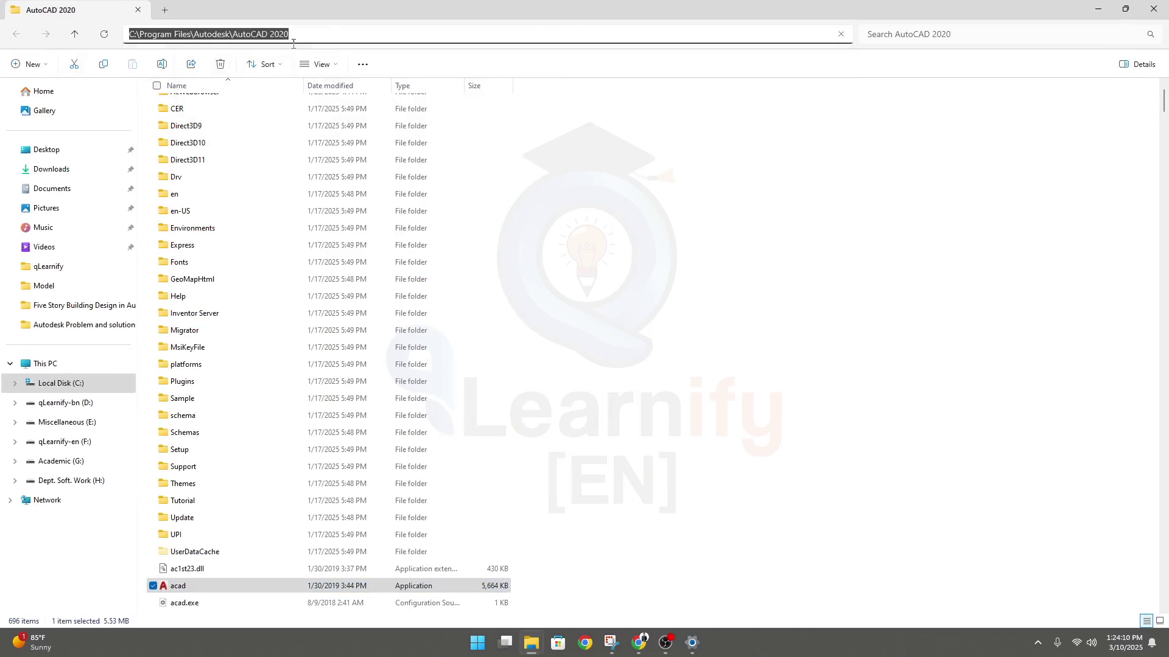
{"action": "left_click", "coordinate": [1099, 9]}
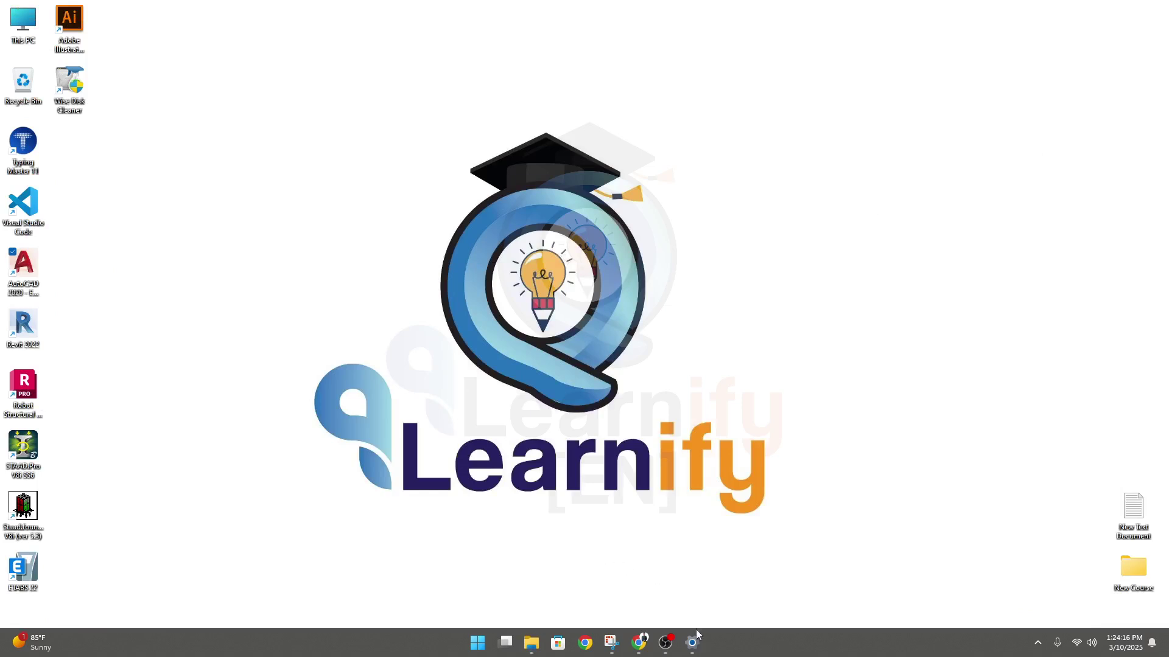
Restore the Settings Graphics page and start browsing for a desktop app file
{"action": "mouse_move", "coordinate": [692, 642]}
{"action": "left_click", "coordinate": [681, 578]}
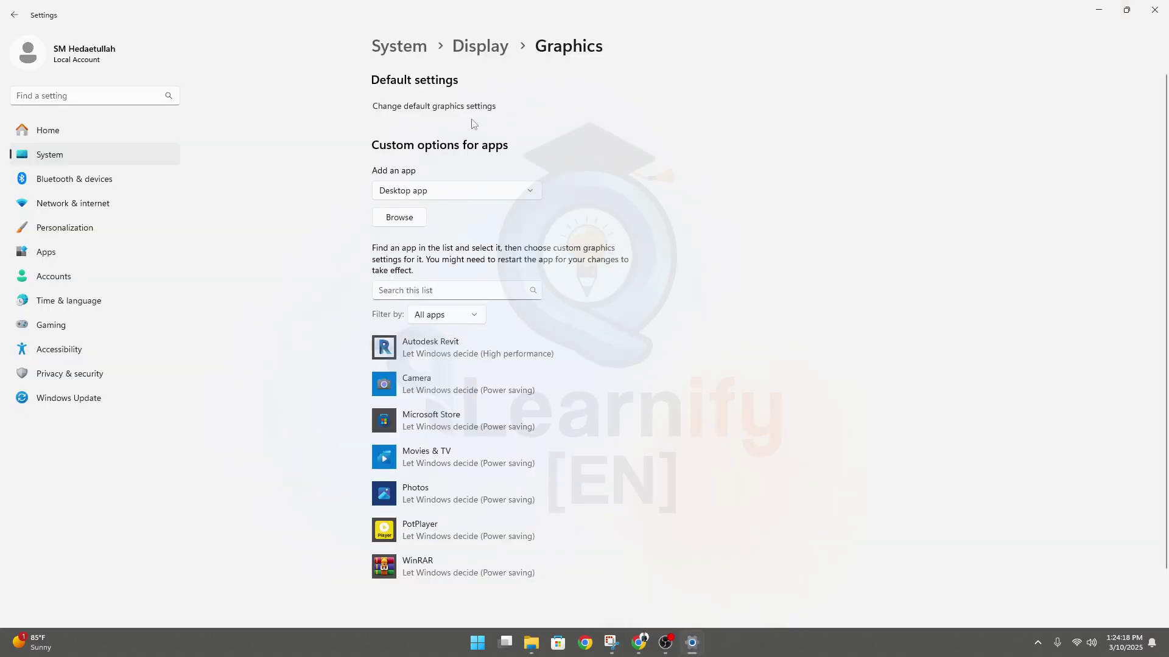
{"action": "left_click", "coordinate": [410, 220]}
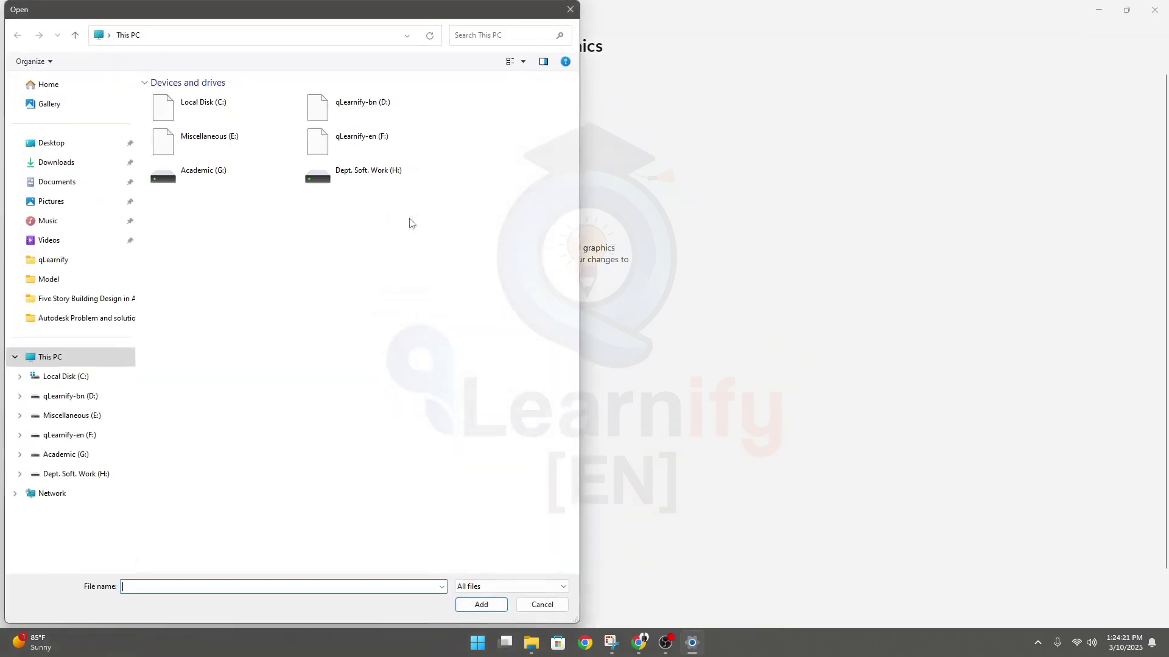
Paste the AutoCAD 2020 folder path into the file dialog and add acad.exe
{"action": "left_click", "coordinate": [224, 36]}
{"action": "key", "text": "ctrl+v"}
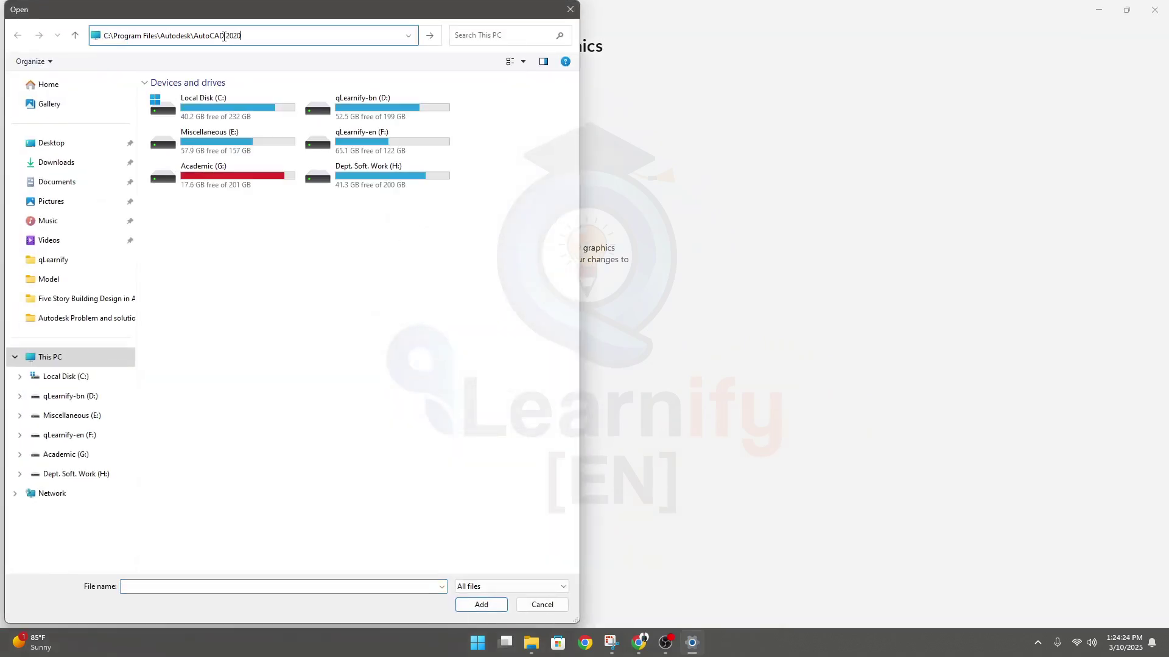
{"action": "key", "text": "Return"}
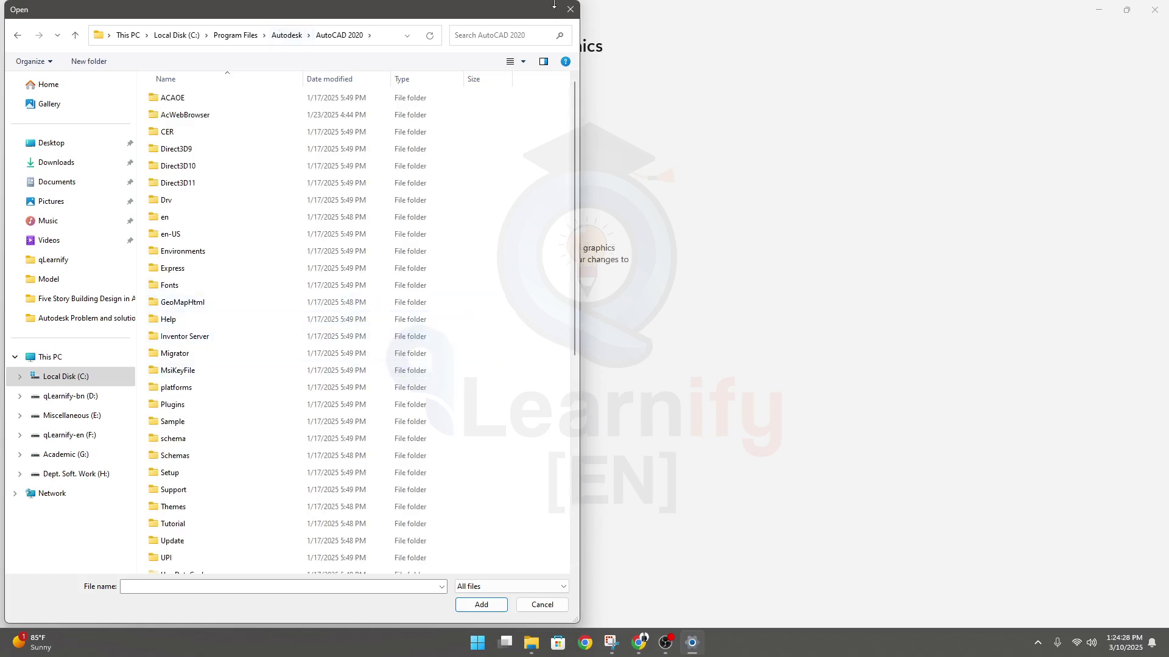
{"action": "scroll", "coordinate": [341, 395], "scroll_direction": "down", "scroll_amount": 2}
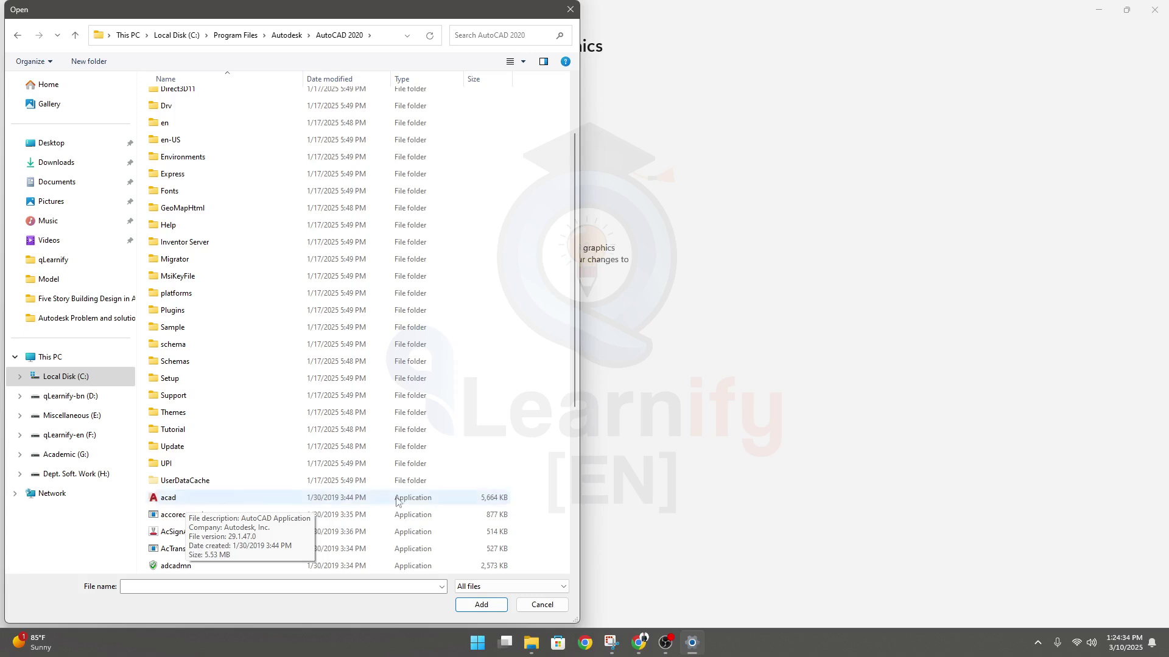
{"action": "left_click", "coordinate": [179, 502]}
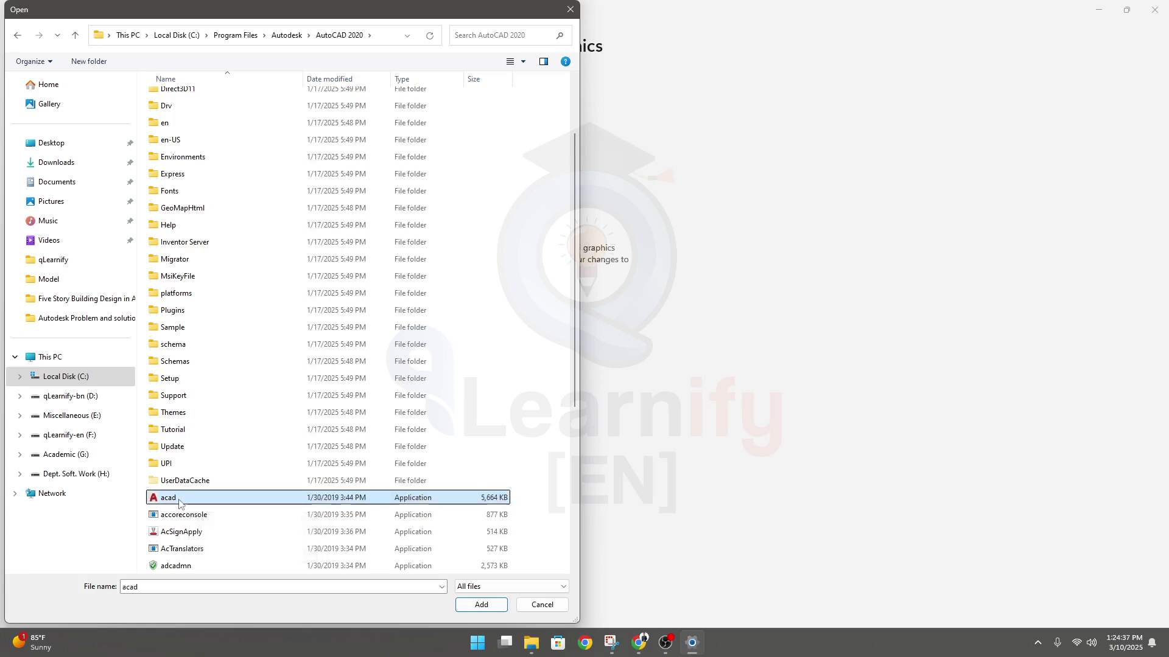
{"action": "left_click", "coordinate": [483, 605]}
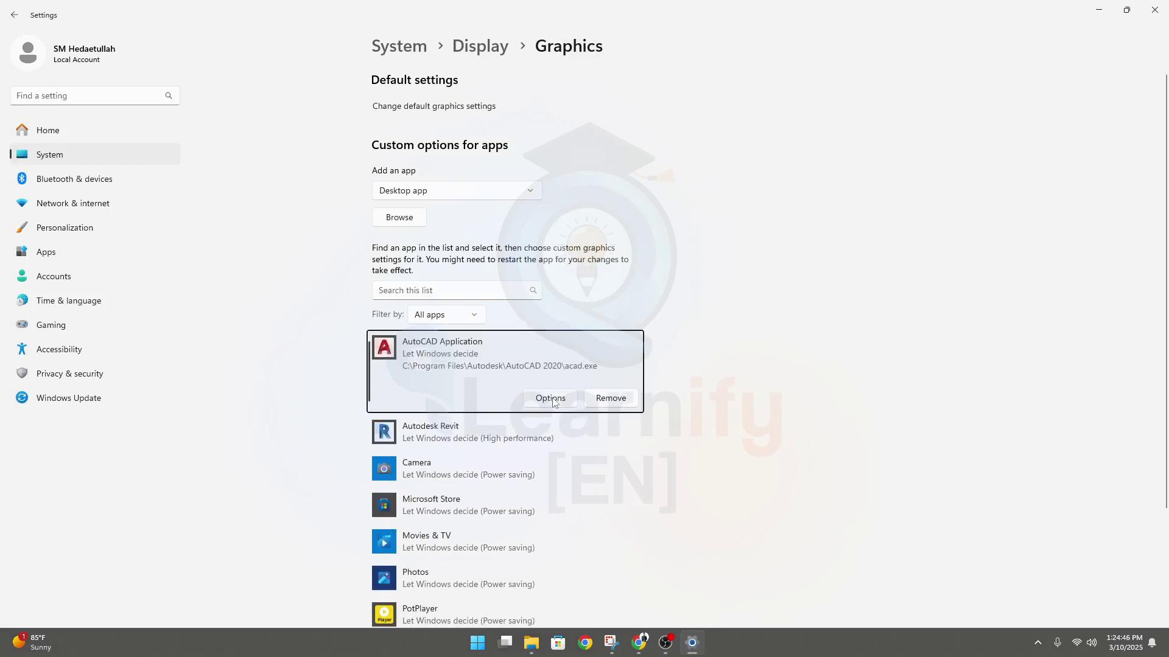
Open AutoCAD Application's graphics Options and select Power saving
{"action": "left_click", "coordinate": [551, 398]}
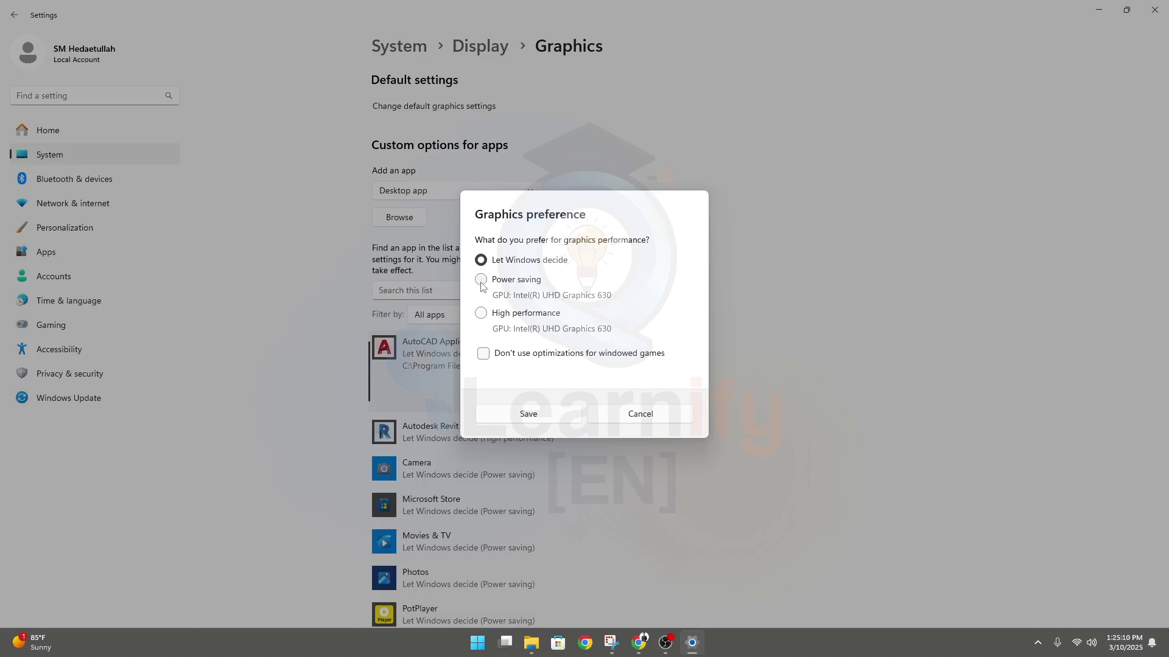
{"action": "left_click", "coordinate": [481, 281]}
Switch AutoCAD to High performance, dismiss the options, then remove AutoCAD Application from the list
{"action": "left_click", "coordinate": [481, 317]}
{"action": "left_click", "coordinate": [639, 414]}
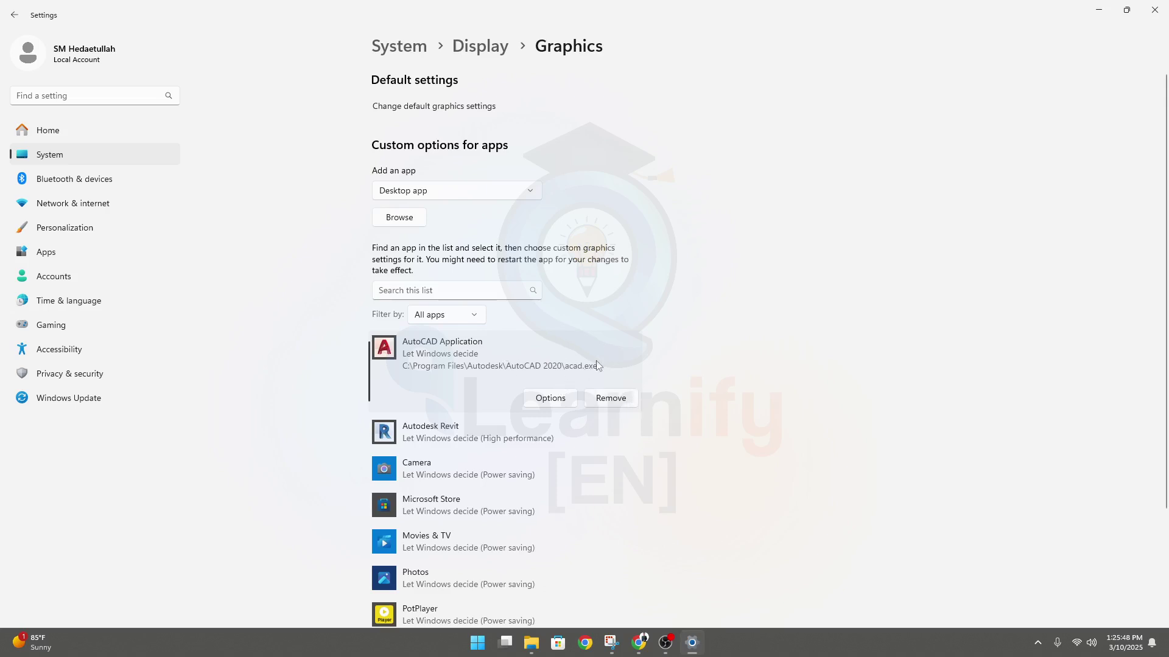
{"action": "left_click", "coordinate": [616, 399]}
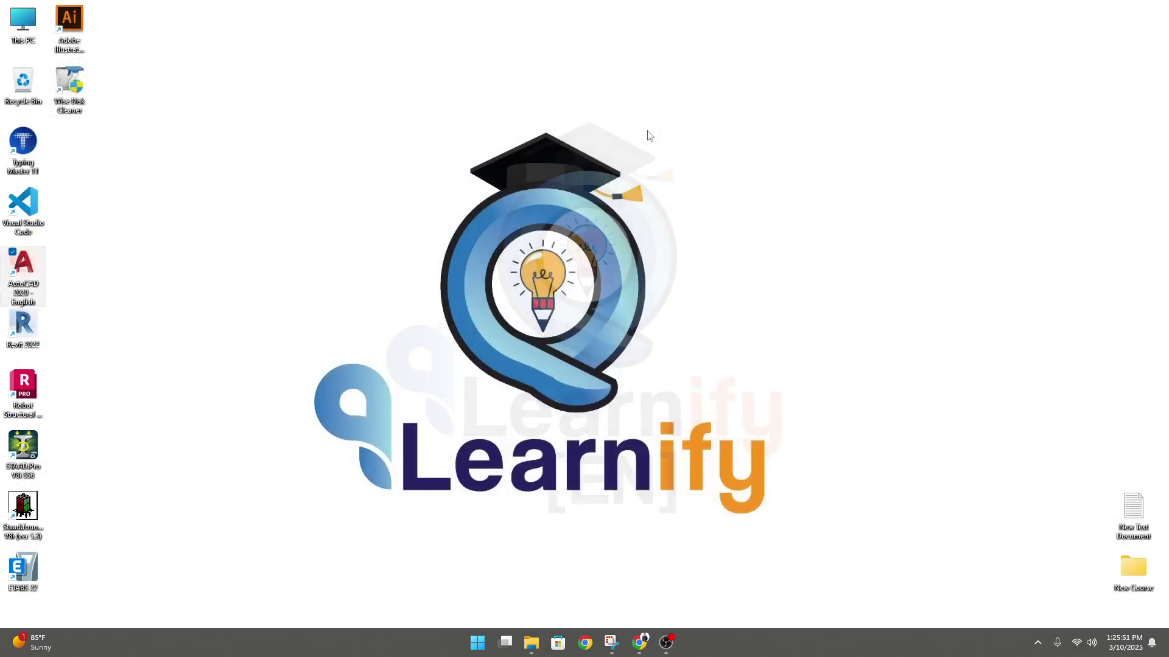
Close Settings and restore Chrome's AMD Drivers and Support page, reviewing its Windows drivers subtitle
{"action": "left_click", "coordinate": [1155, 10]}
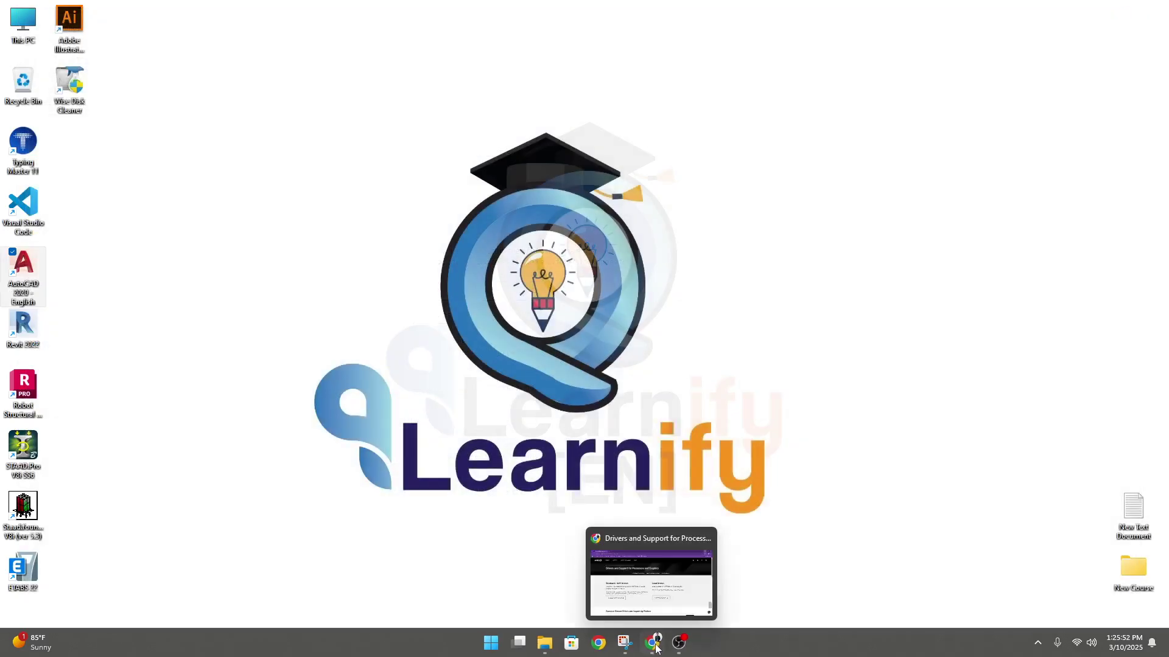
{"action": "left_click", "coordinate": [655, 647]}
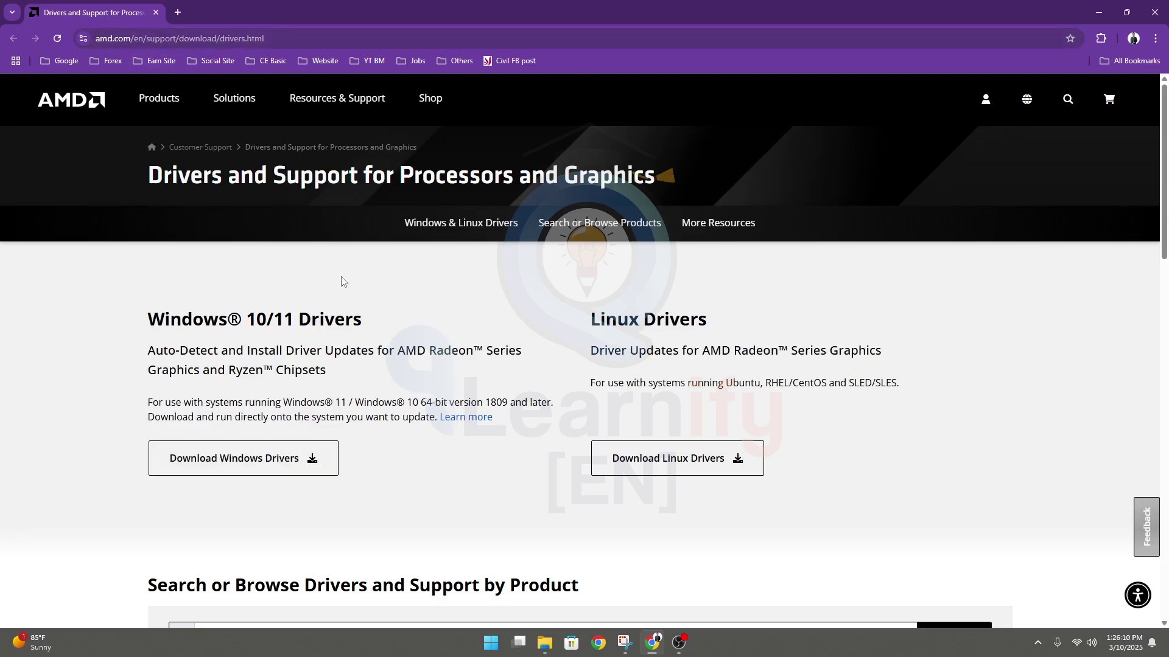
{"action": "scroll", "coordinate": [386, 355], "scroll_direction": "down", "scroll_amount": 1}
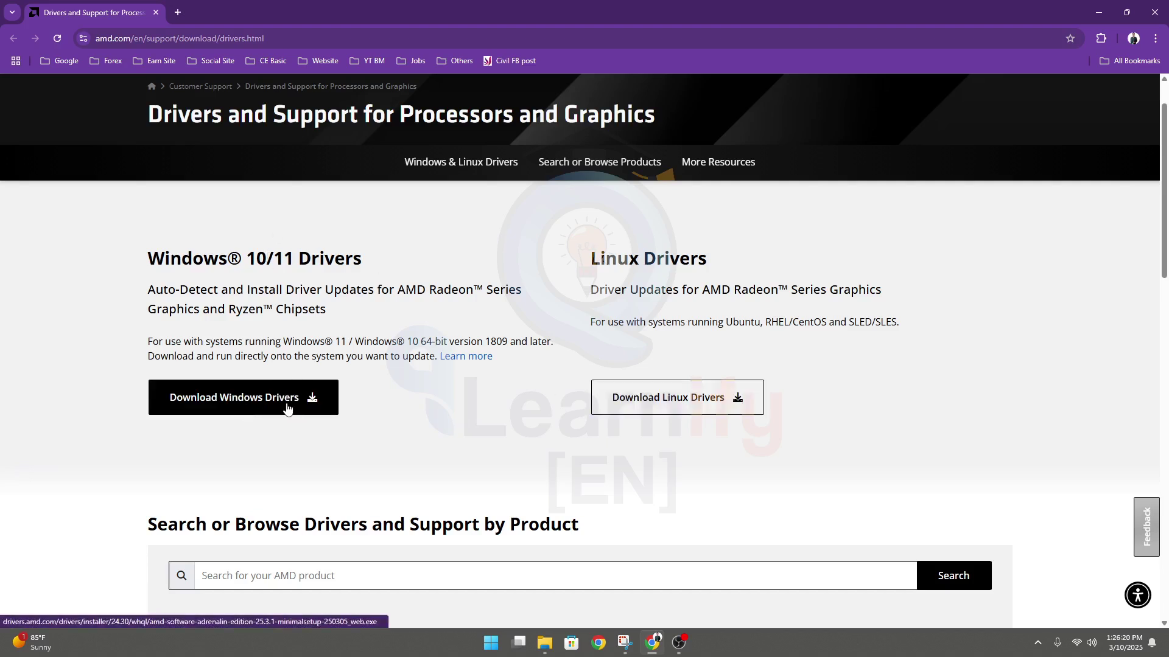
{"action": "scroll", "coordinate": [404, 387], "scroll_direction": "up", "scroll_amount": 1}
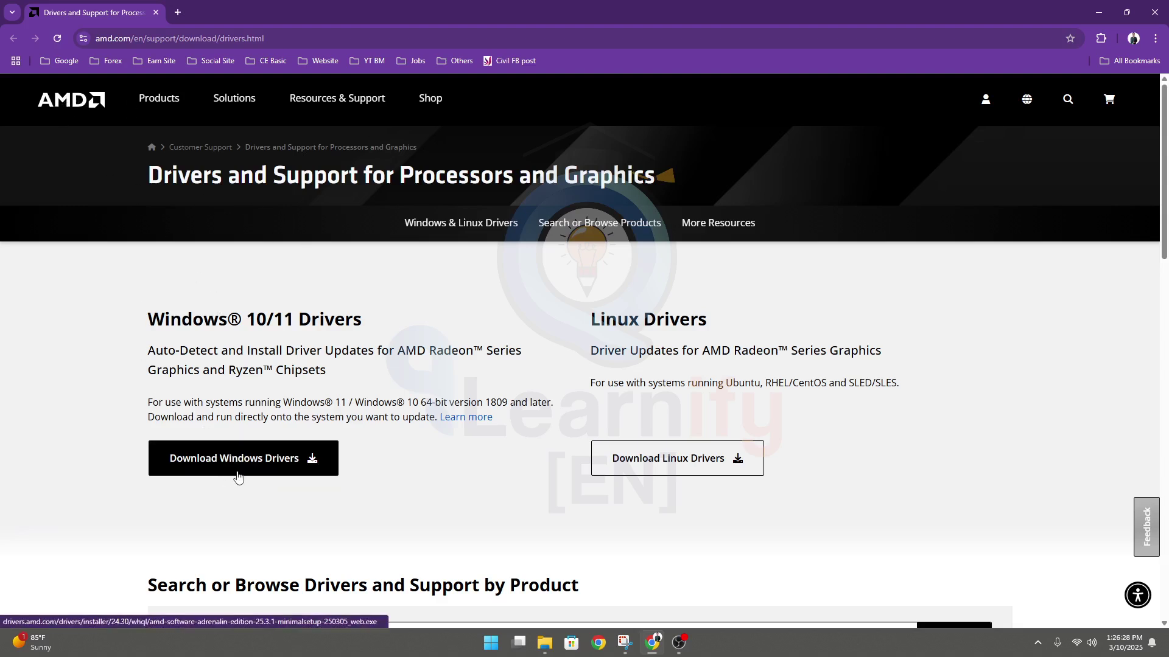
{"action": "left_click_drag", "start_coordinate": [336, 373], "coordinate": [144, 362]}
{"action": "left_click", "coordinate": [339, 377]}
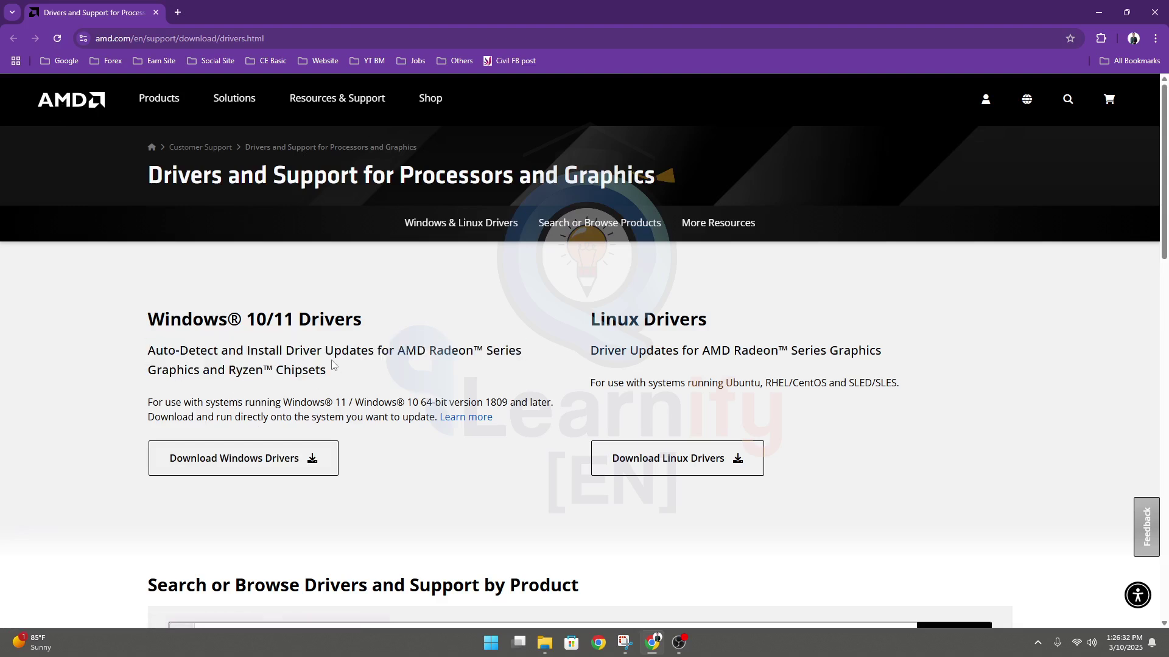